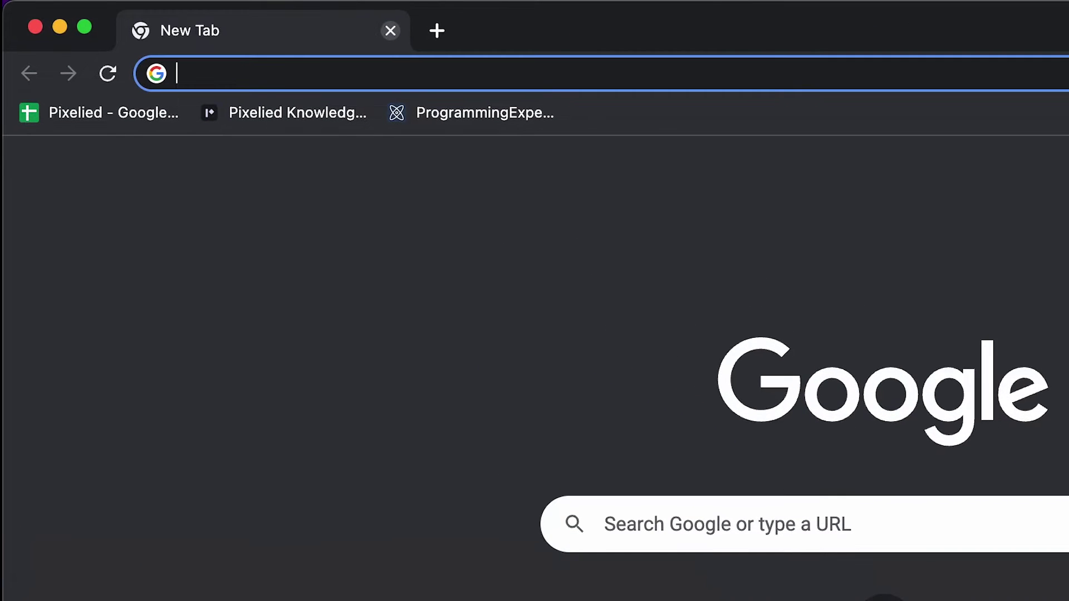
- Load pixelied.com/upload in Chrome using the address-bar autocomplete suggestion
type("p")
key("Right")
key("Return")
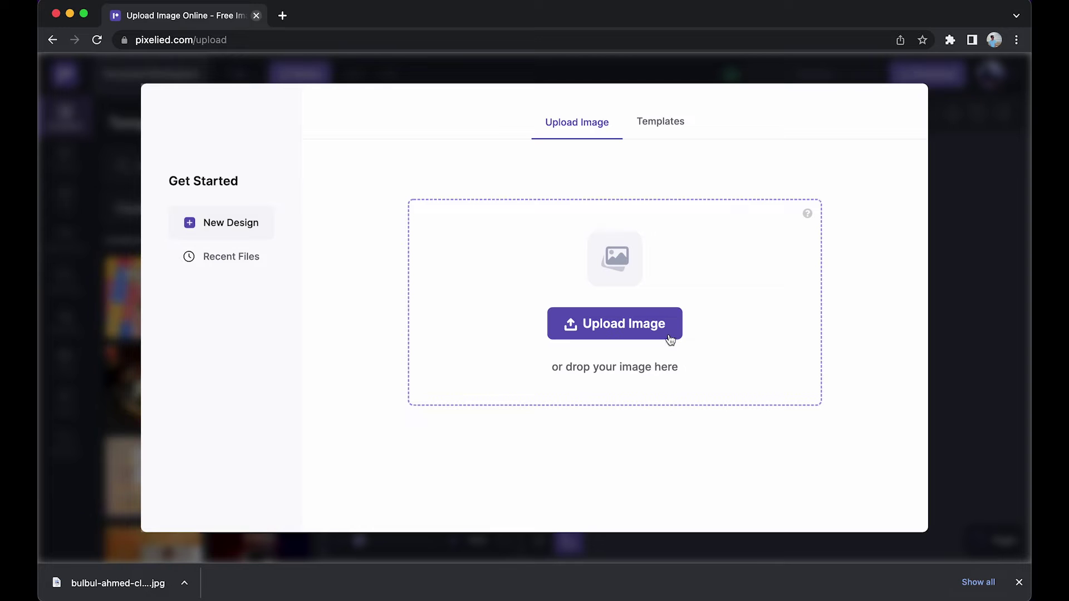
- Upload the downloaded portrait JPG by dropping it onto the Upload Image zone
left_click(654, 328)
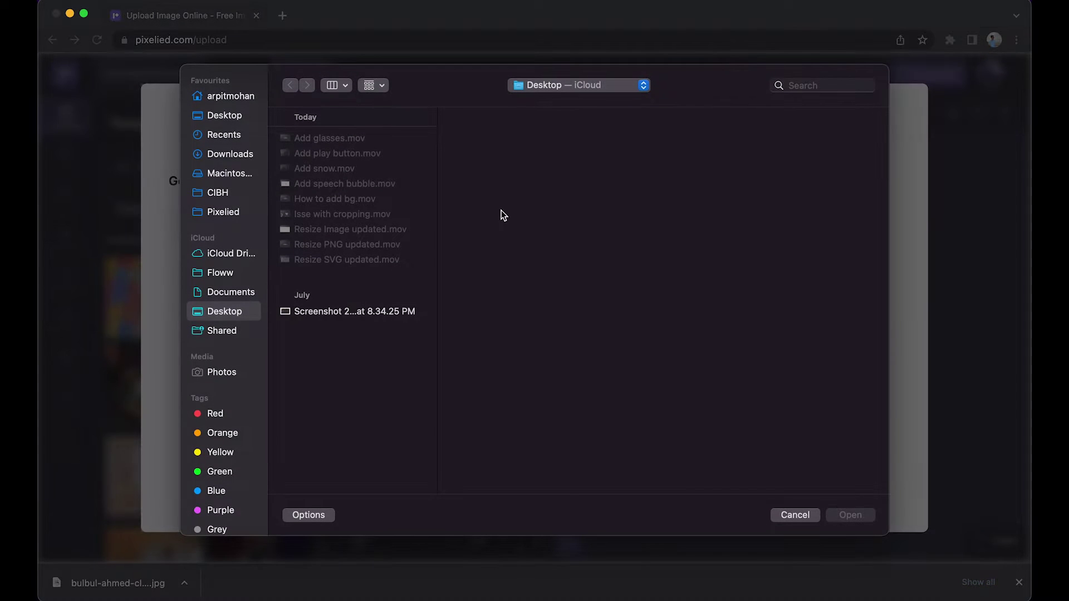
left_click(781, 513)
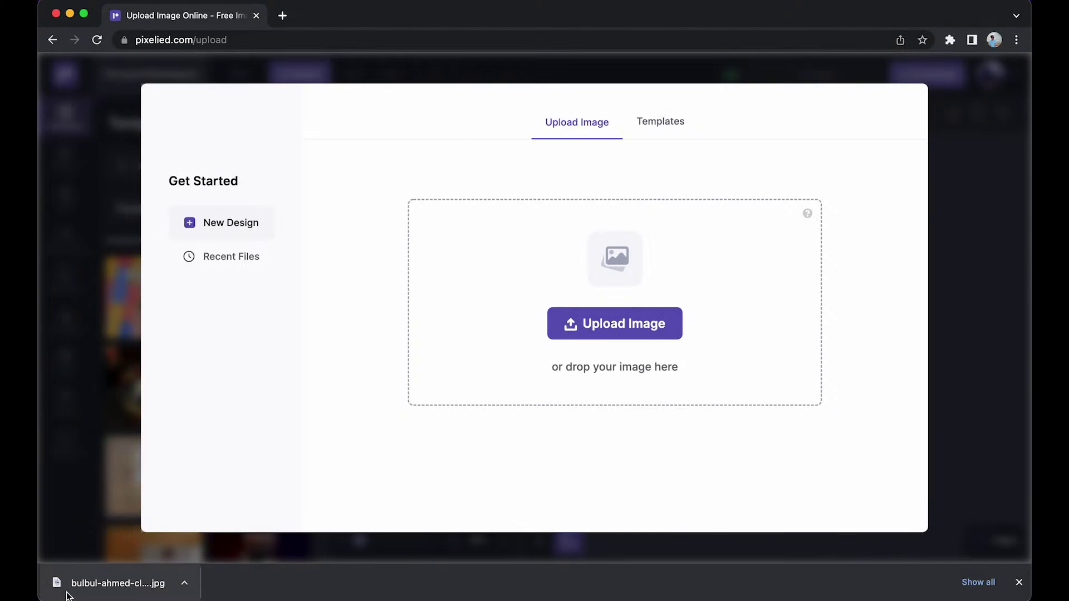
left_click_drag(100, 583, 613, 342)
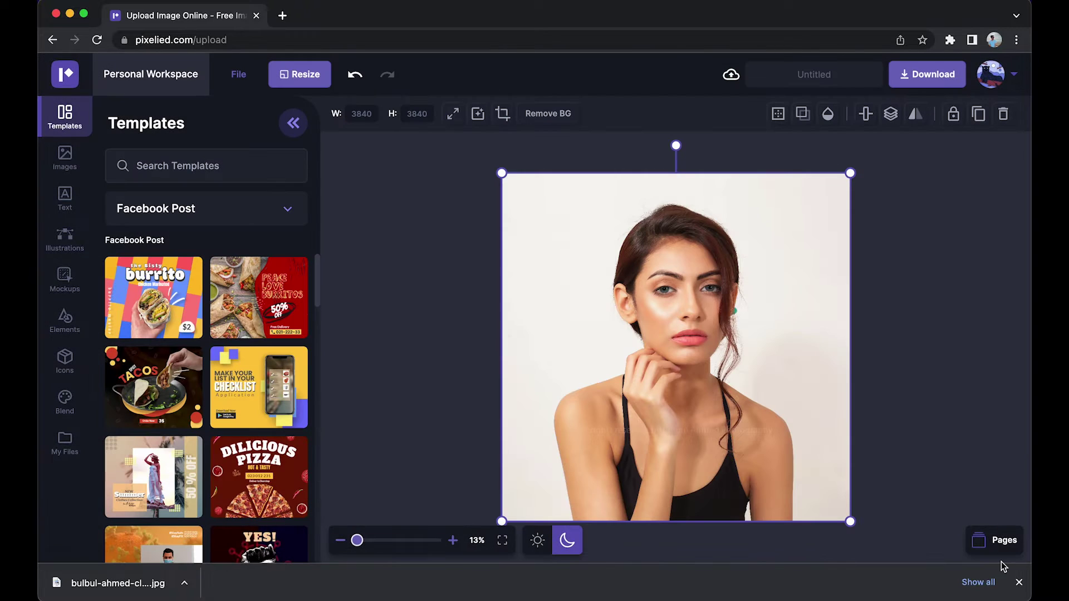
- Scale the photo down to about 2870×2870 and centre it on the white canvas
left_click(1018, 583)
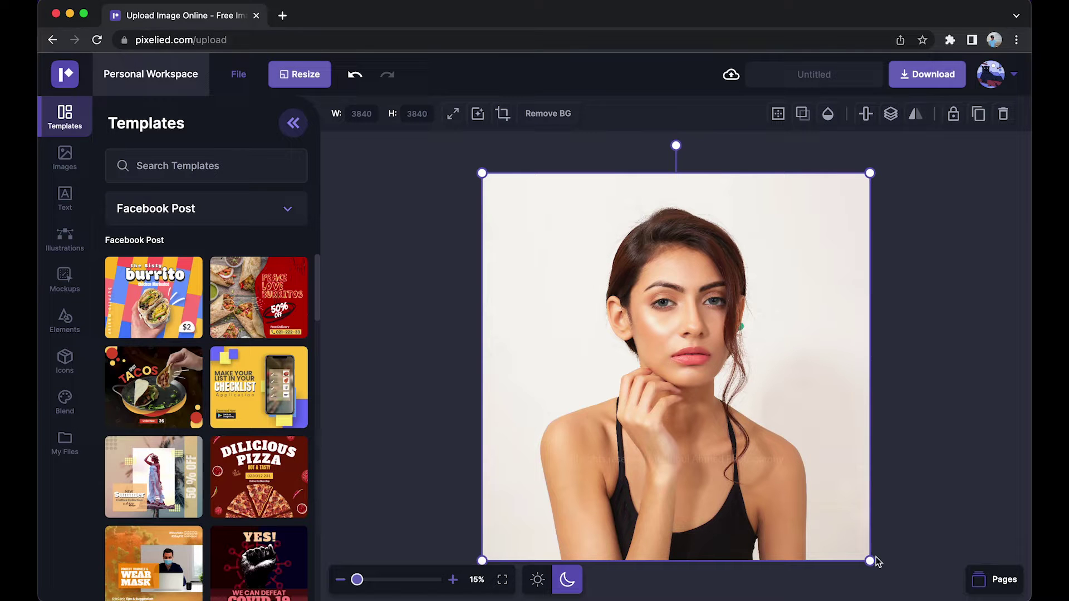
left_click_drag(782, 471, 773, 463)
left_click_drag(622, 320, 672, 369)
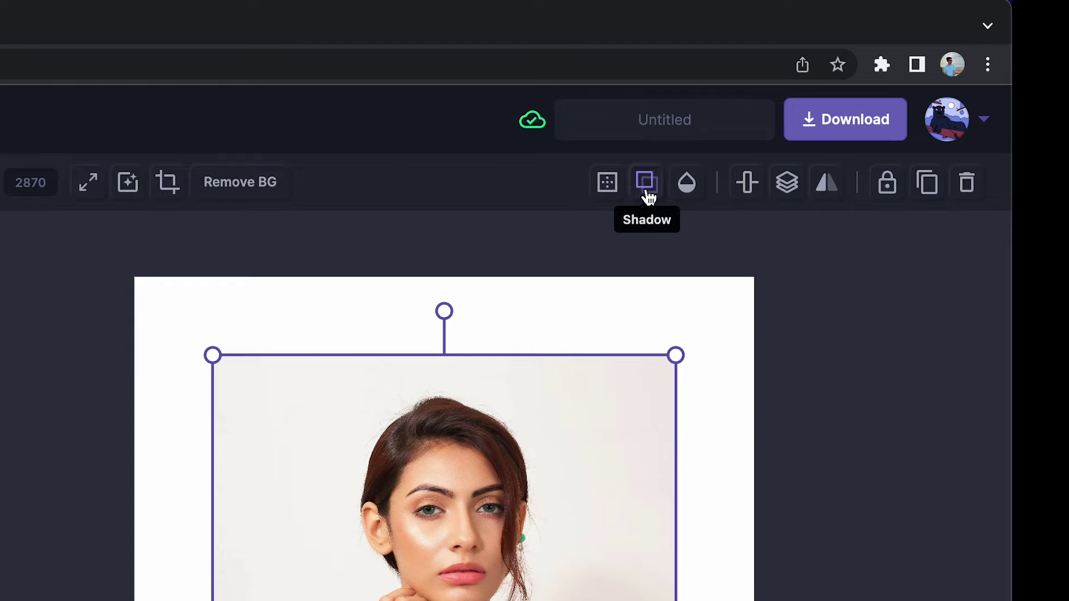
- Add a black drop shadow to the photo, offsetting it and raising the blur to 81
left_click(649, 193)
left_click(656, 225)
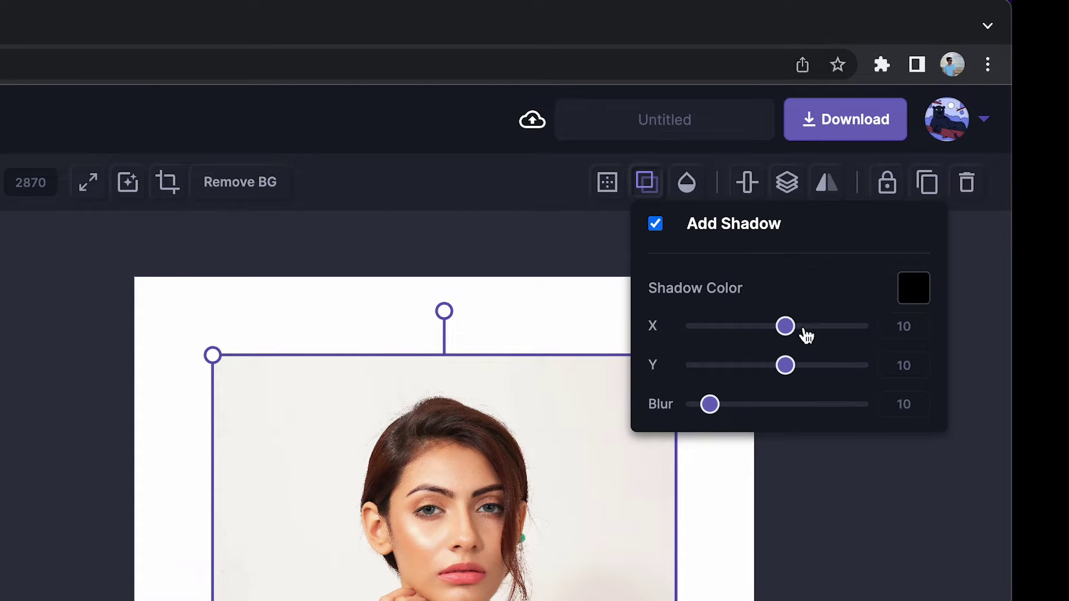
left_click_drag(787, 329, 841, 329)
left_click_drag(786, 366, 836, 376)
left_click_drag(716, 409, 826, 410)
left_click(869, 550)
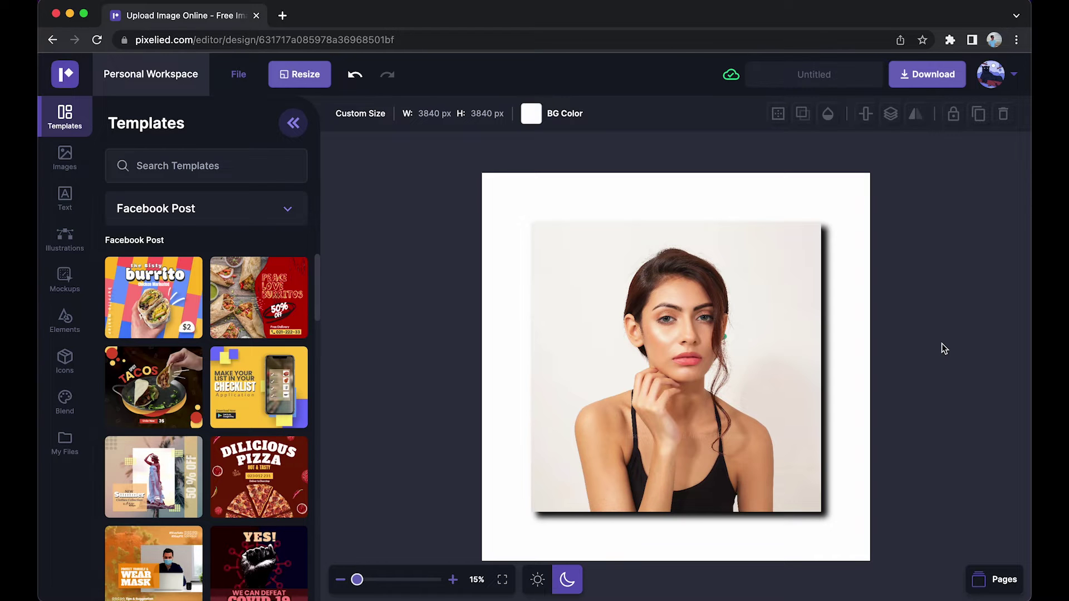
- Reposition the shadow toward the photo's left side with X set to -100
left_click(770, 351)
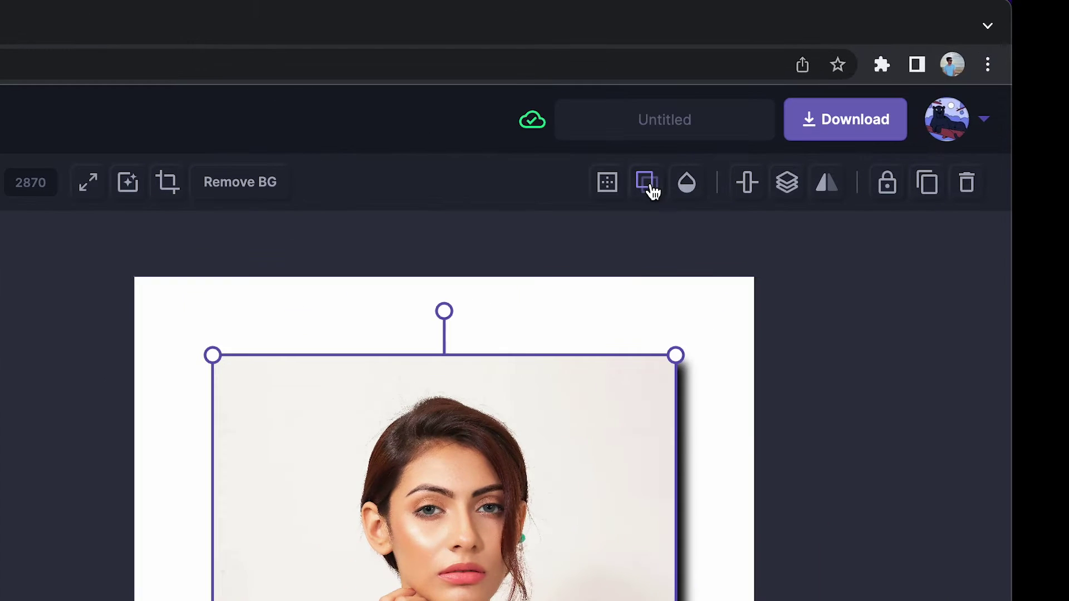
left_click(802, 113)
left_click_drag(841, 330, 664, 335)
left_click_drag(730, 373, 851, 370)
left_click(949, 468)
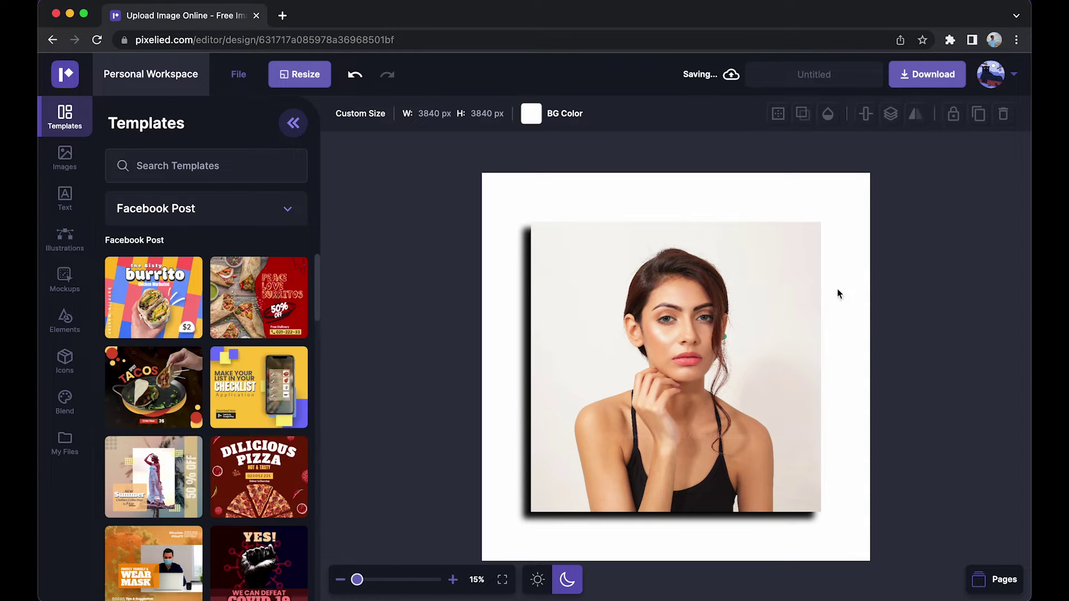
- Add a border of width 31 around the photo
left_click(811, 300)
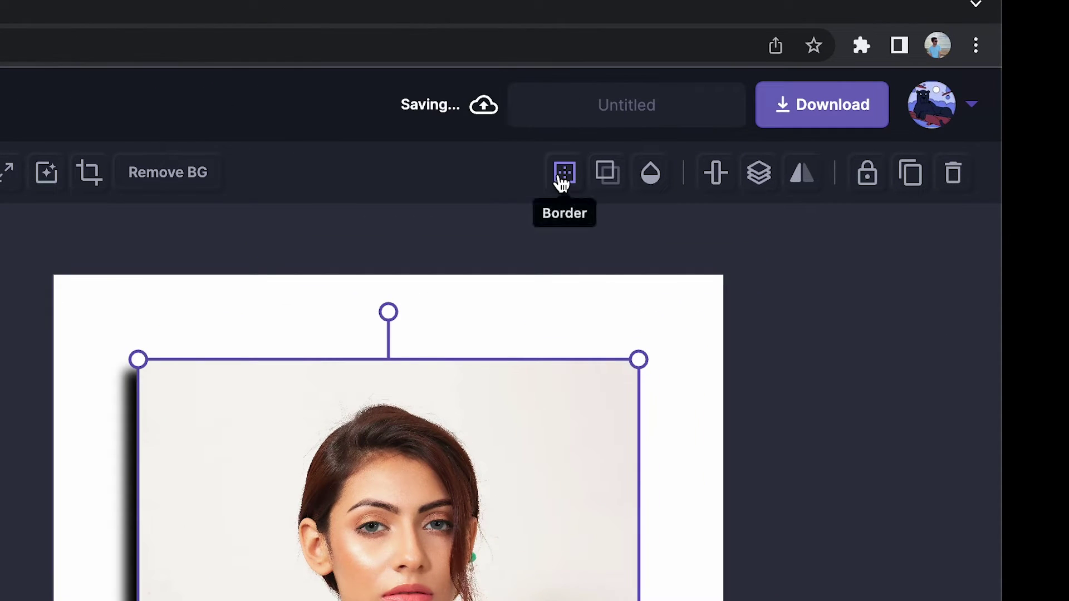
left_click(563, 175)
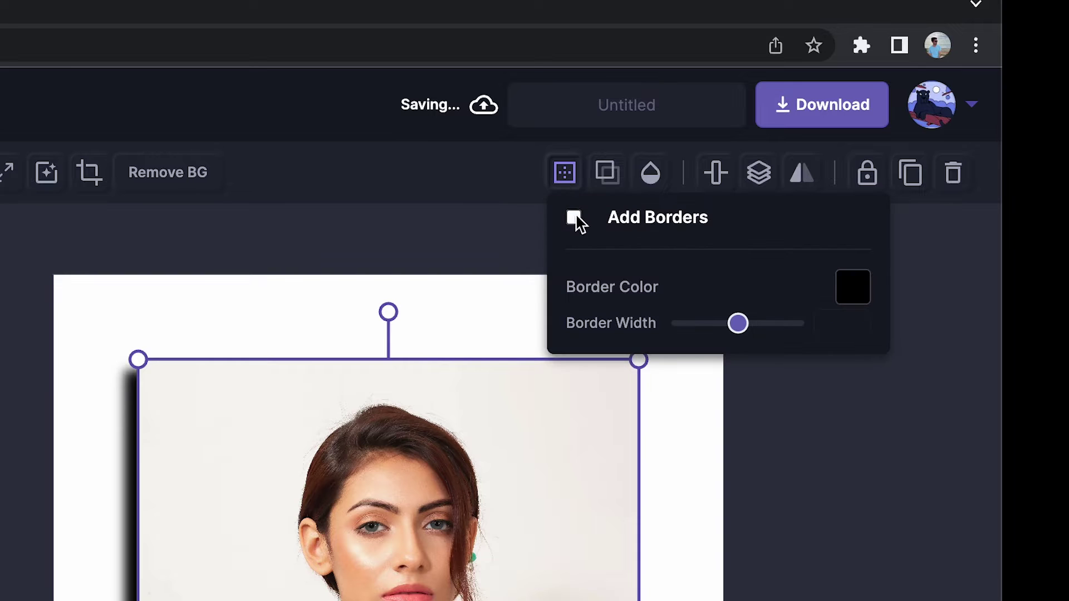
left_click(576, 217)
left_click_drag(684, 328, 713, 323)
- Make the photo's border a vivid bright blue, then realign the photo slightly
left_click(843, 295)
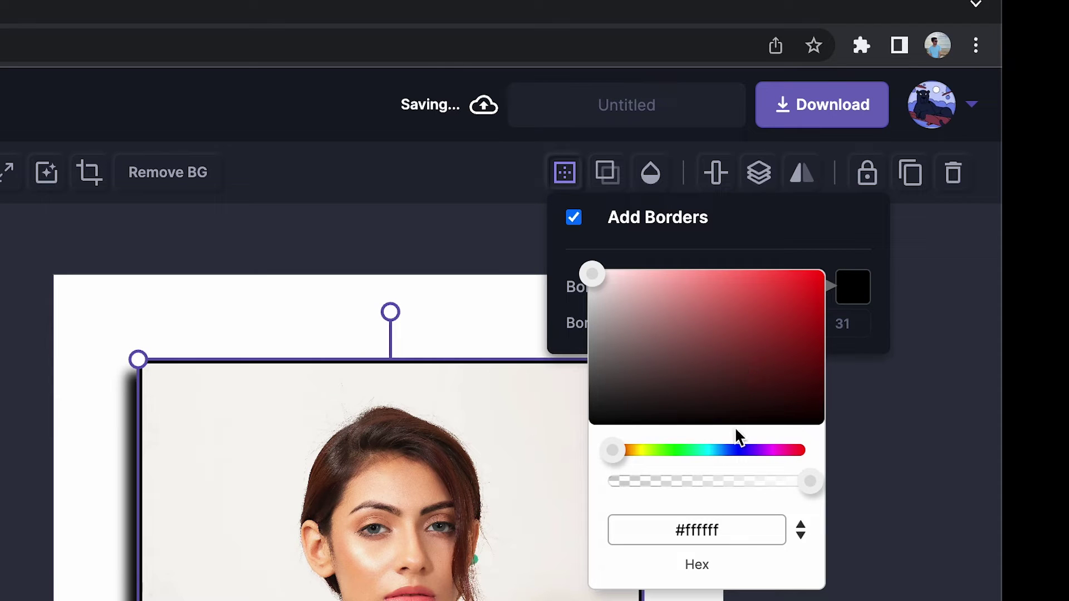
left_click(750, 381)
left_click(743, 450)
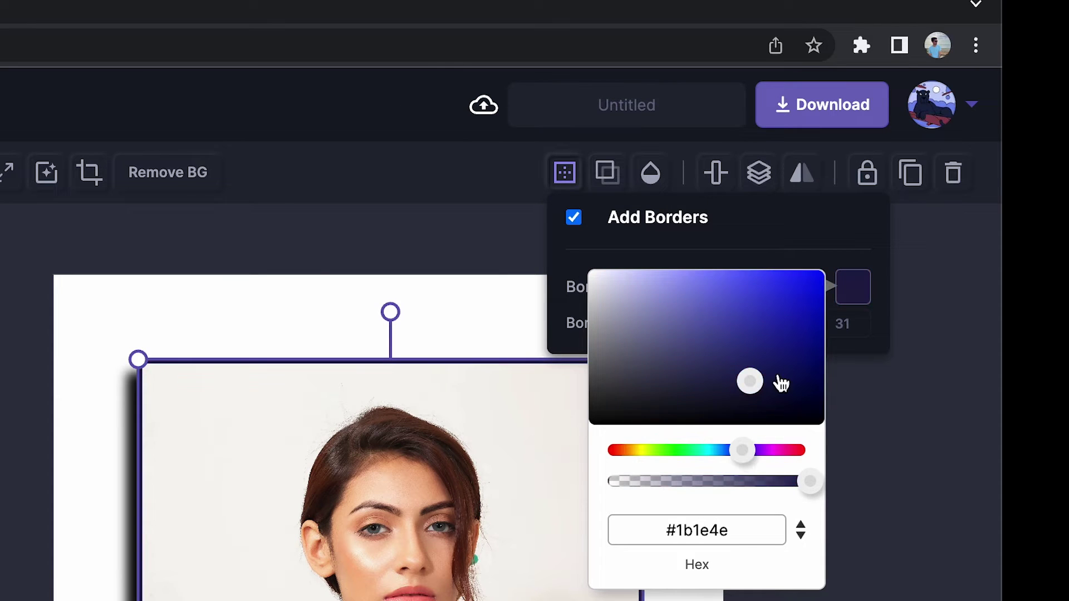
left_click_drag(781, 383, 766, 347)
left_click(954, 599)
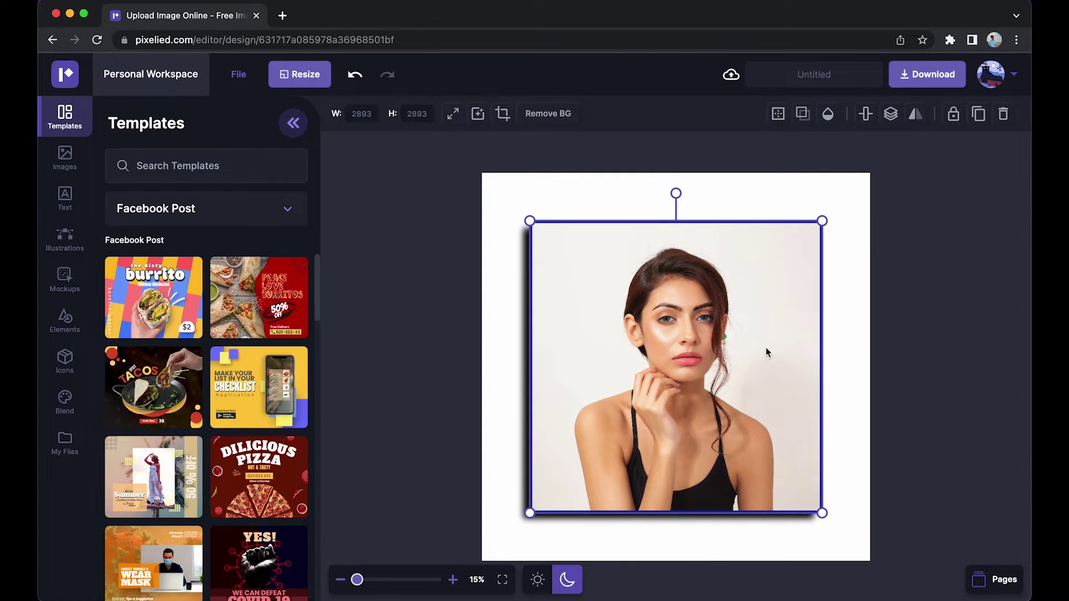
left_click(872, 361)
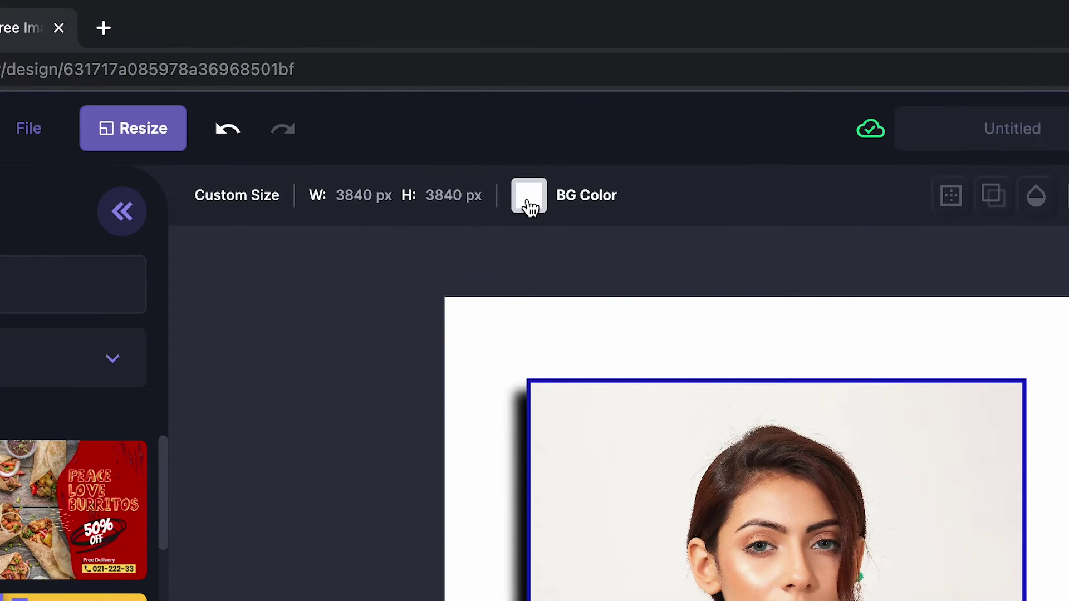
- Set the canvas background colour to a deep purple, #760060
left_click(529, 205)
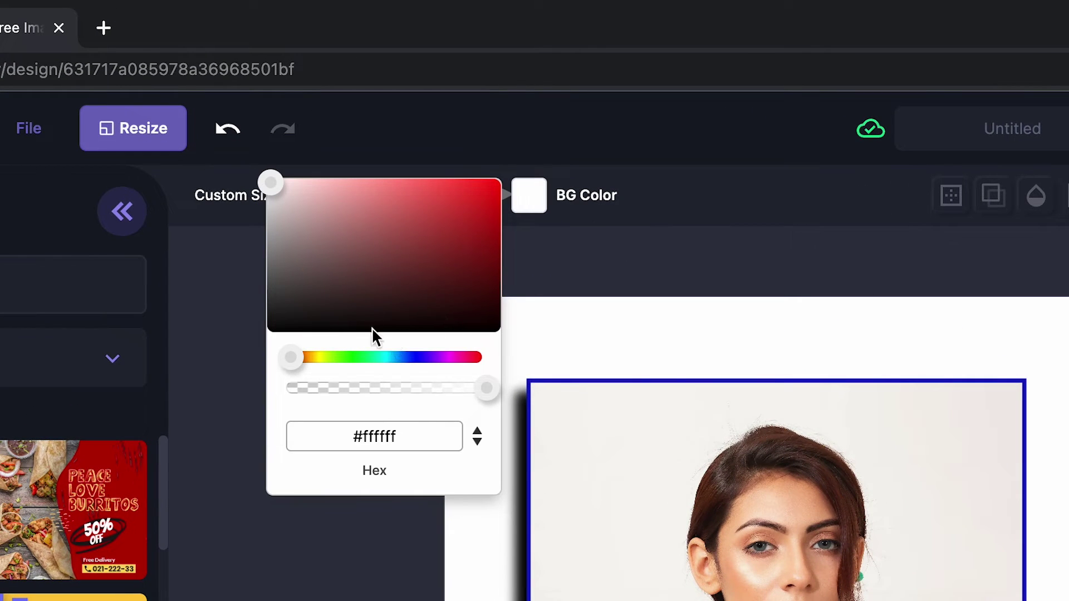
left_click_drag(295, 358, 459, 358)
left_click_drag(480, 276, 510, 258)
left_click(412, 529)
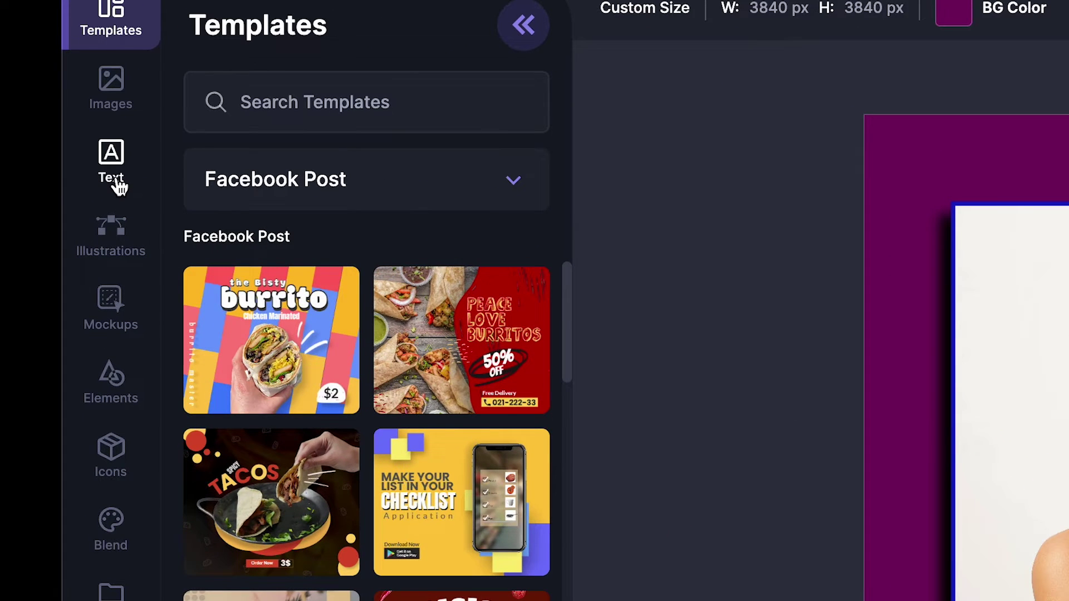
- Insert the WE'RE HIRING / APPLY NOW text preset, enlarge it and move it to the photo's top centre
left_click(119, 188)
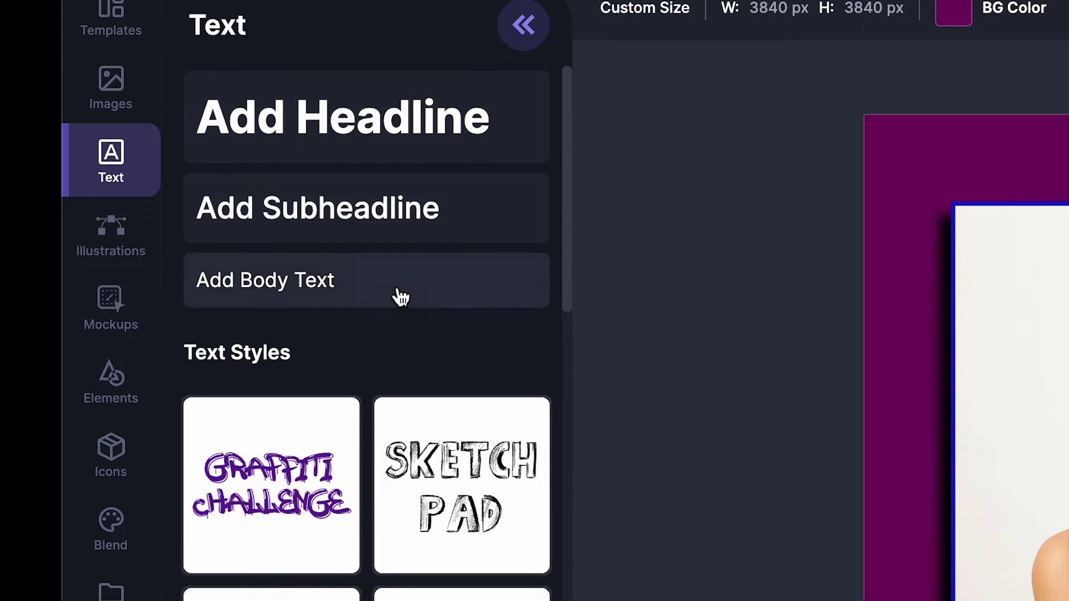
scroll(401, 297, "down", 10)
scroll(400, 215, "down", 15)
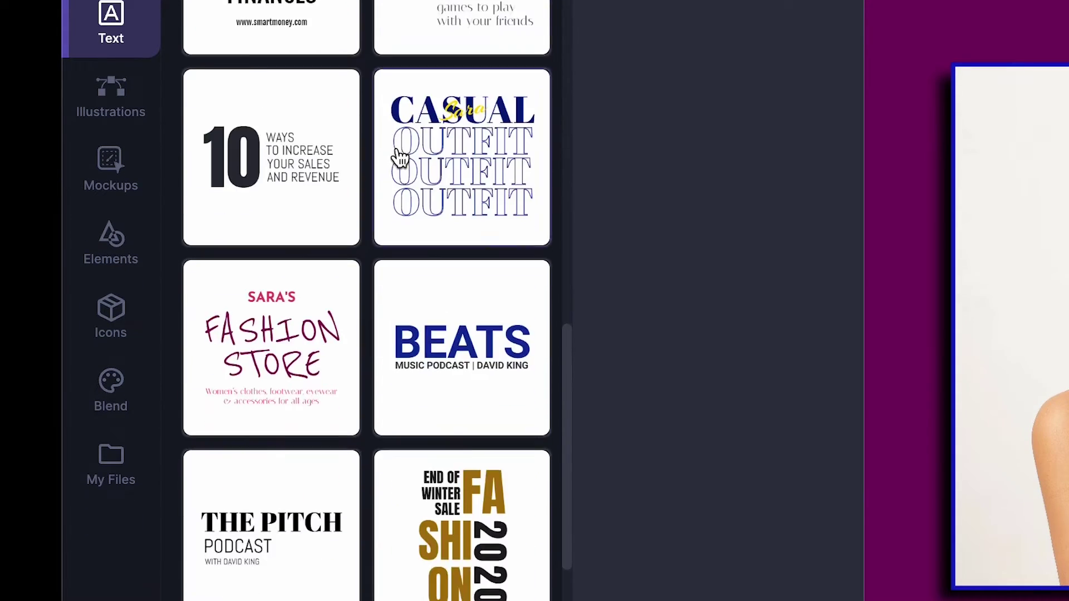
scroll(400, 158, "down", 20)
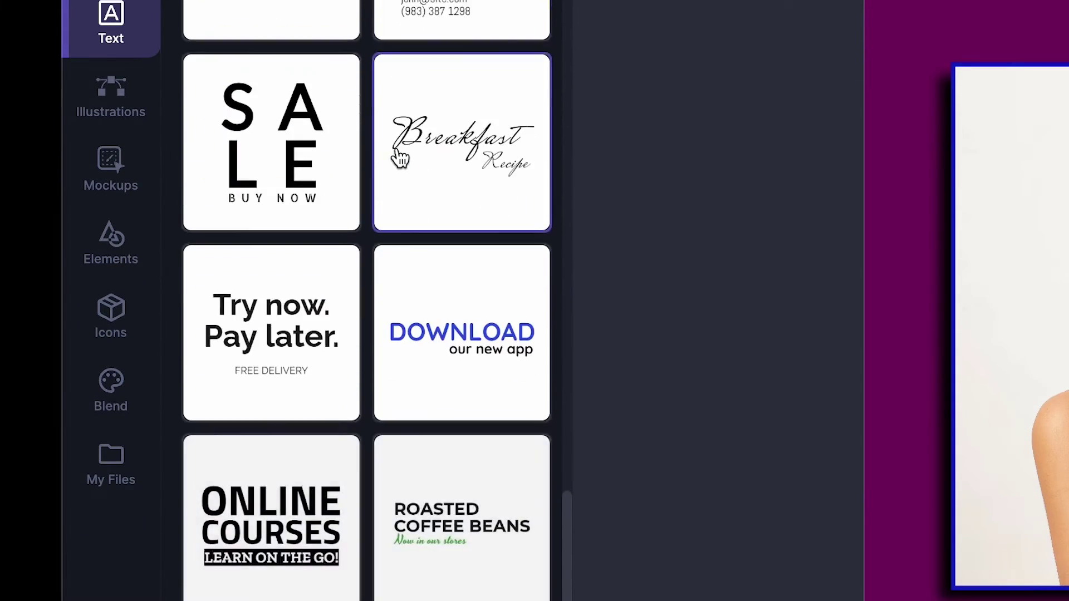
scroll(399, 159, "down", 3)
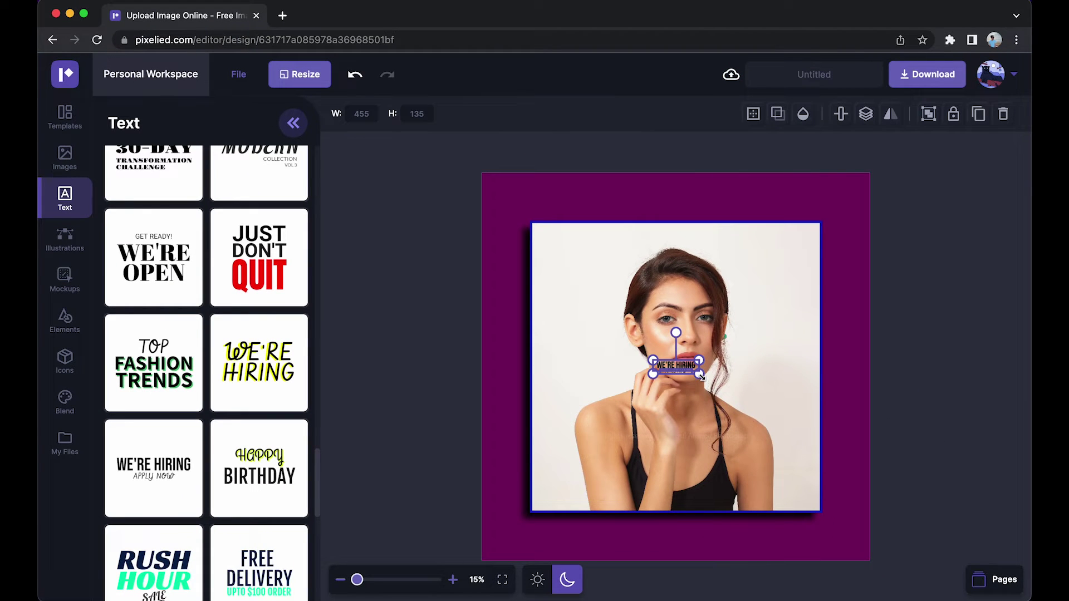
left_click_drag(706, 379, 894, 440)
left_click_drag(871, 402, 749, 232)
- Delete the APPLY NOW line from the text block
left_click(927, 289)
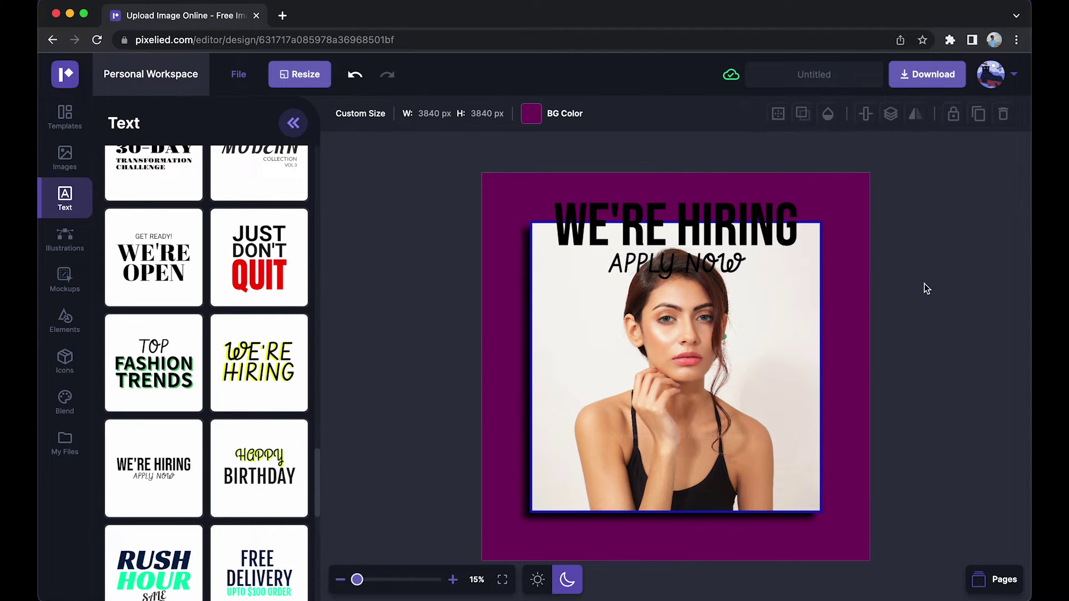
left_click(707, 267)
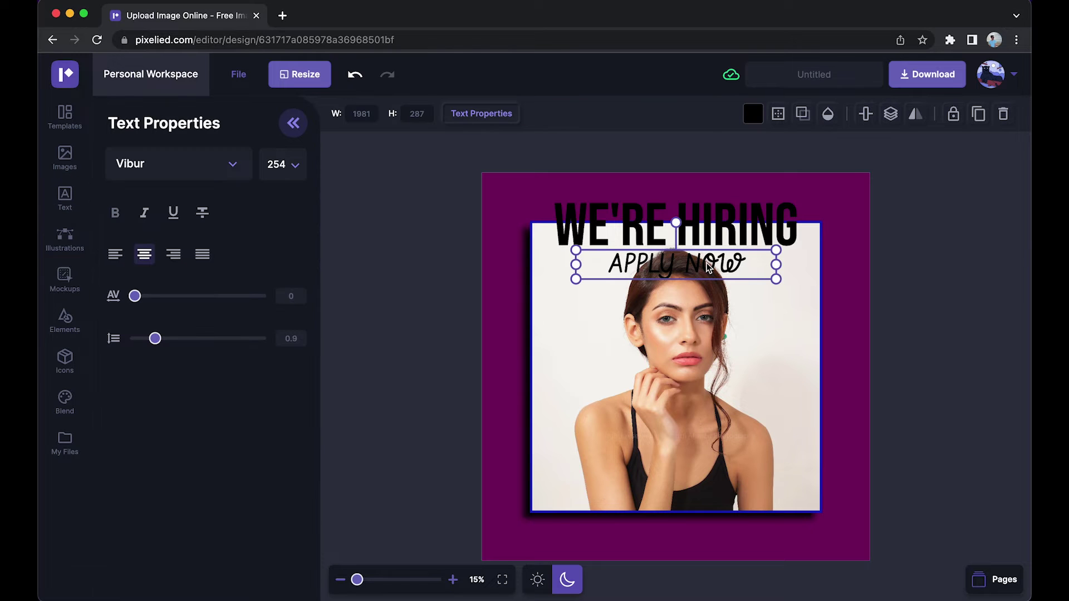
key("Delete")
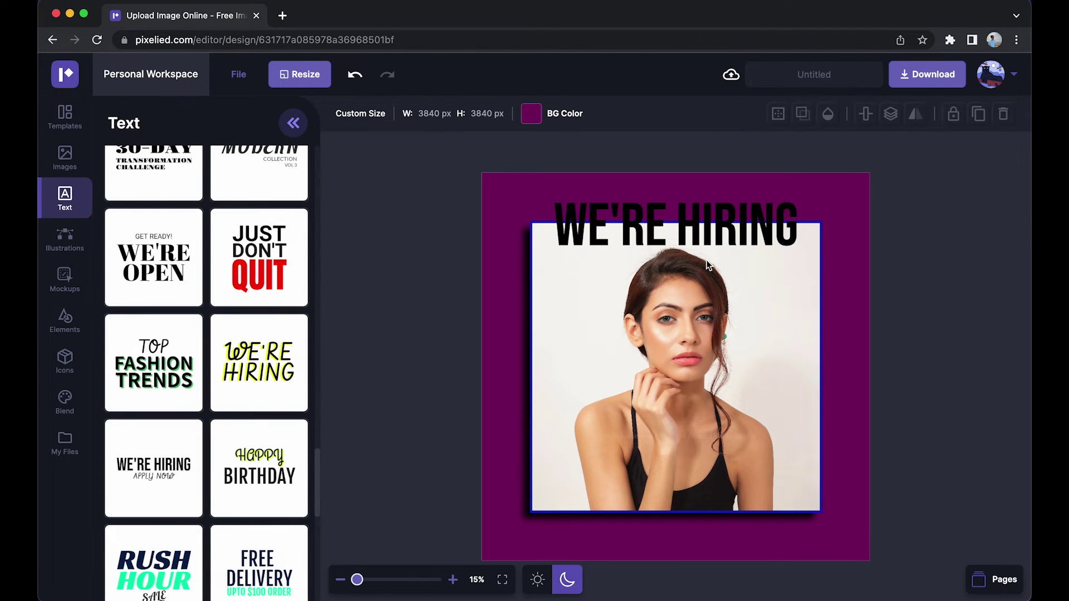
- Replace the WE'RE HIRING headline text with 'POTRAIT'
left_click(707, 238)
left_click(691, 234)
double_click(691, 233)
triple_click(647, 230)
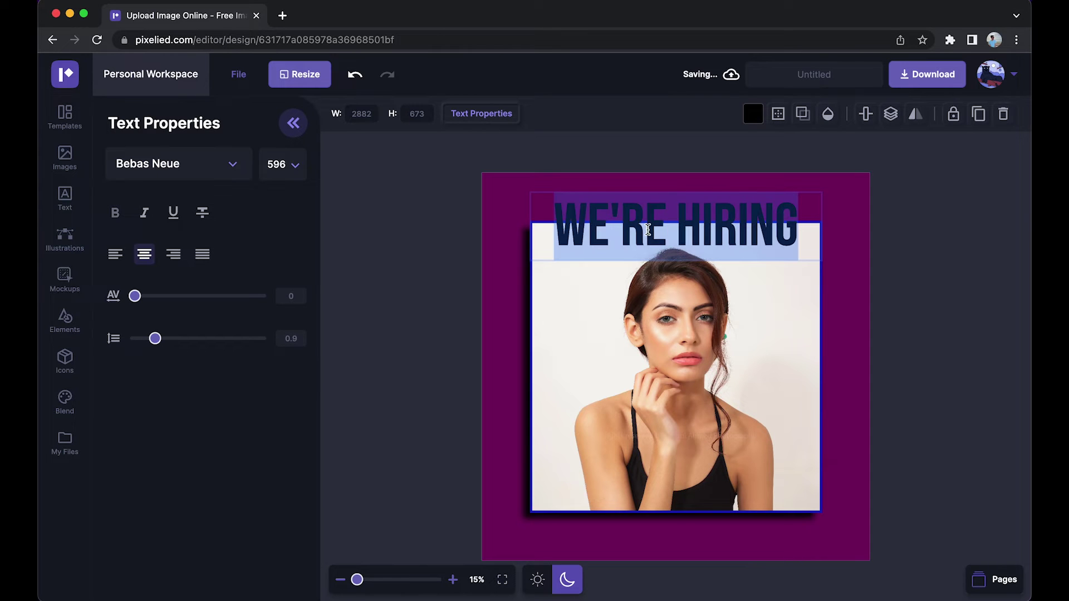
type("POTRAI")
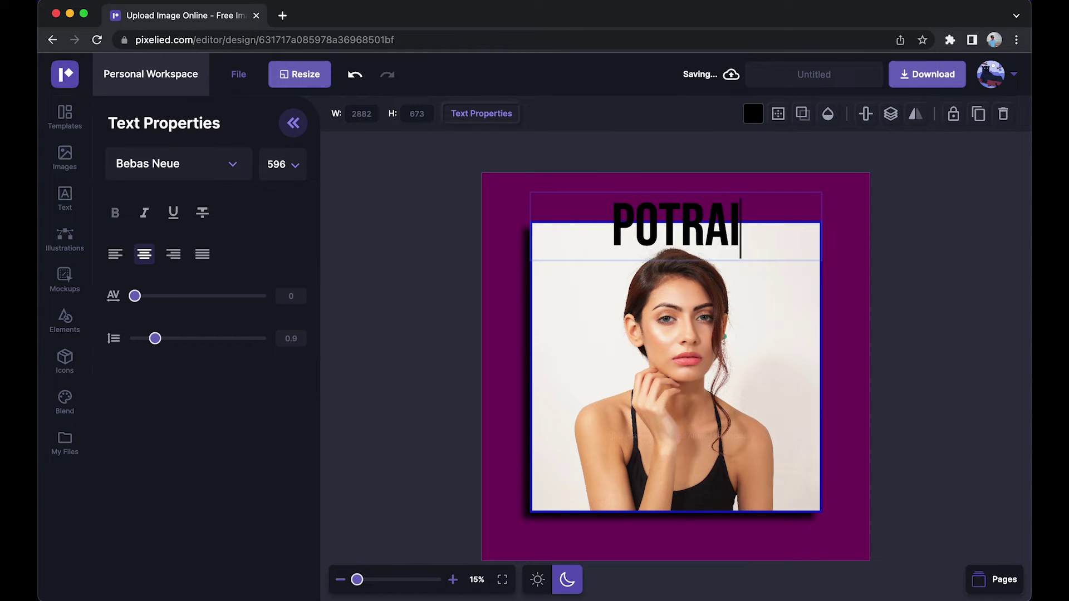
type("T")
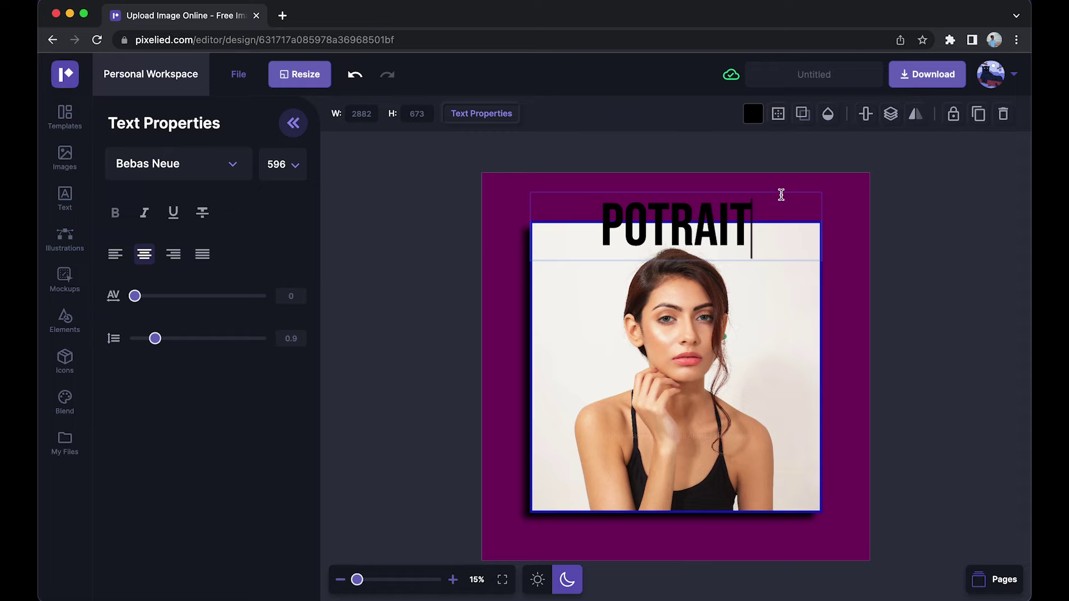
- Colour the POTRAIT headline with the orange Default Colors swatch
left_click(754, 117)
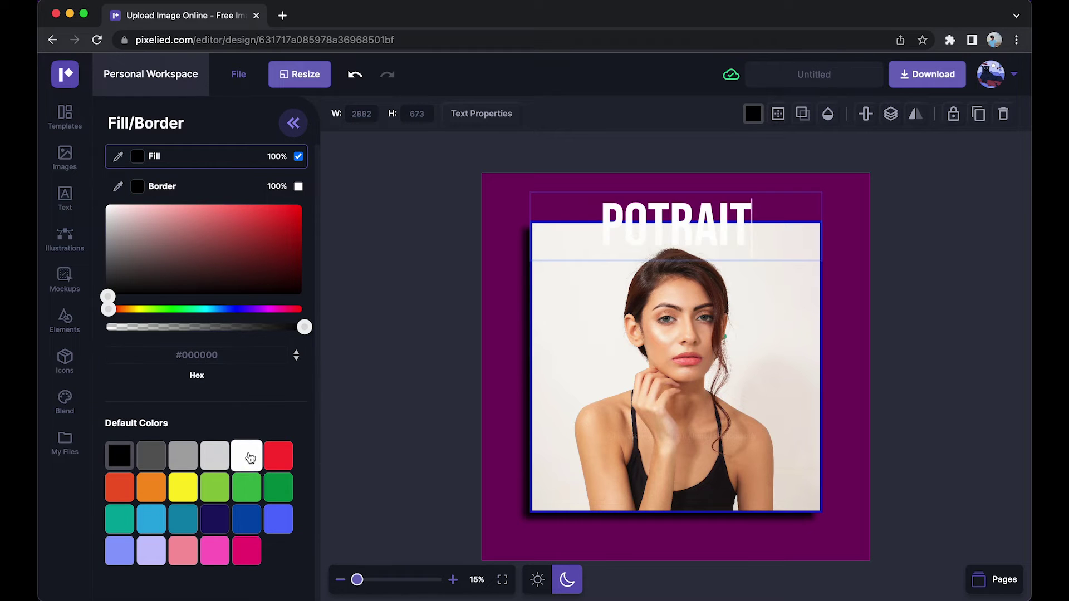
left_click(155, 491)
left_click(930, 371)
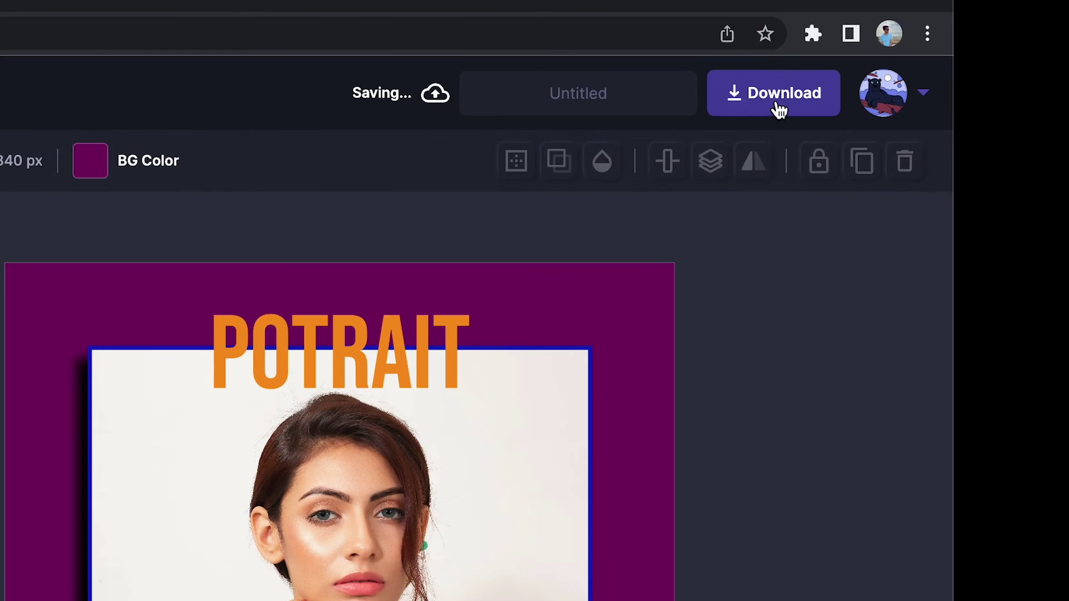
- Download the design in PNG format, saved as Untitled (38).png
left_click(929, 79)
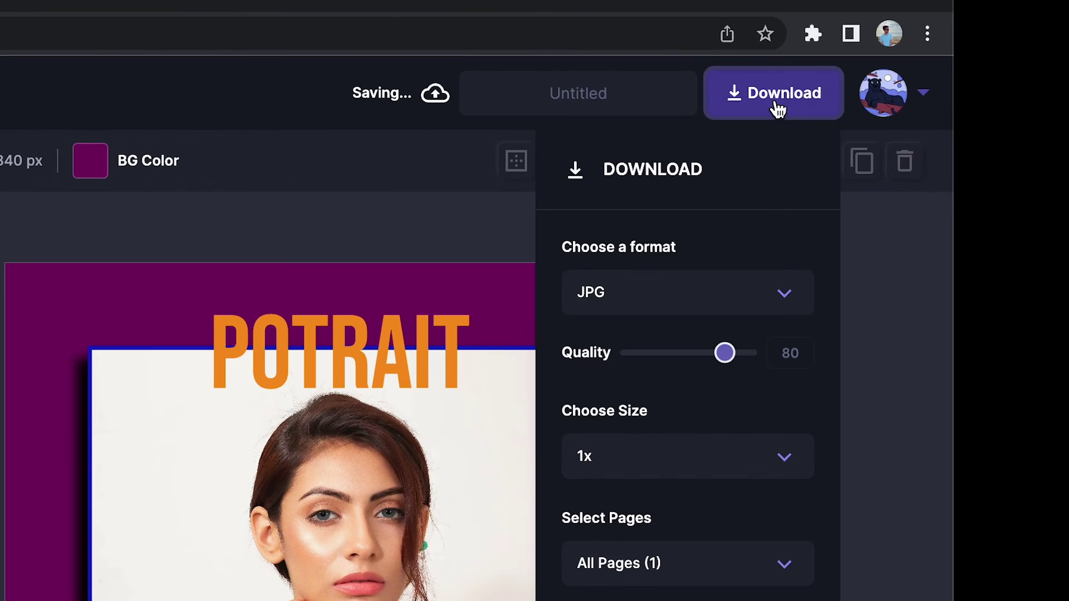
left_click(713, 312)
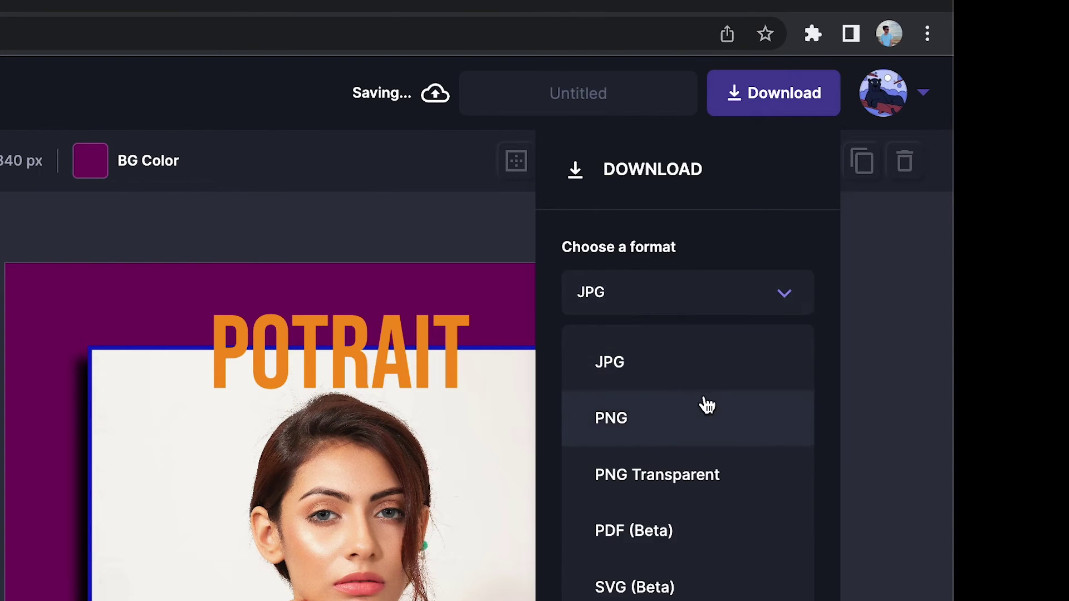
left_click(710, 425)
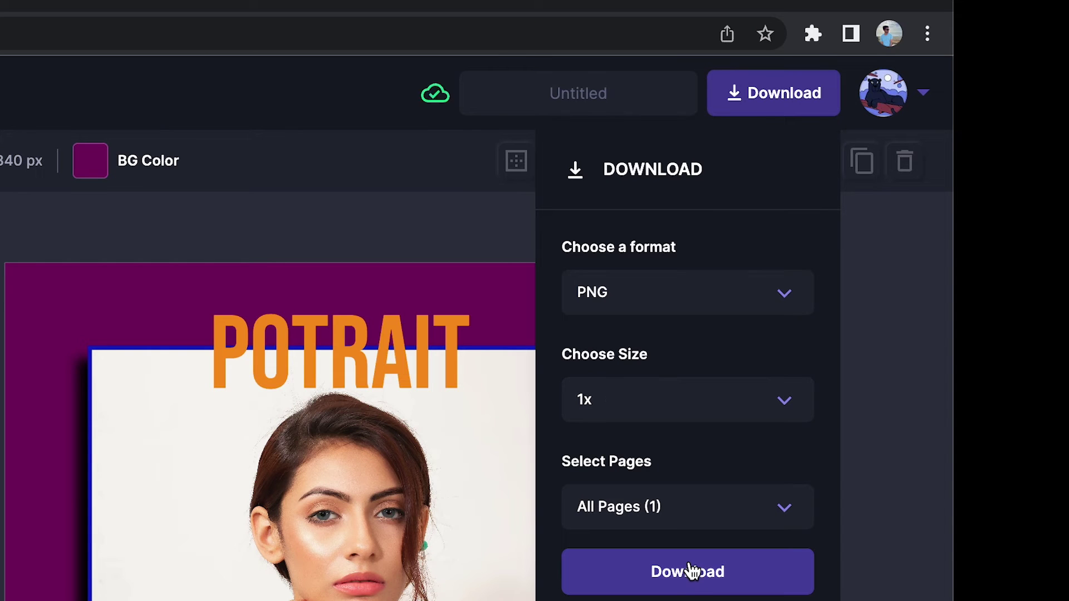
left_click(693, 578)
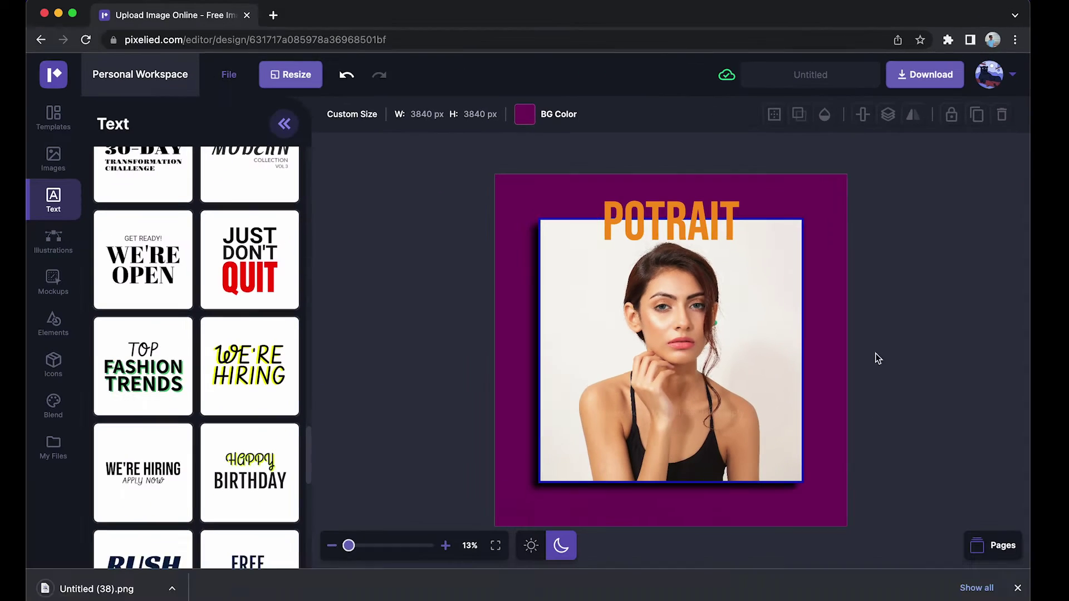